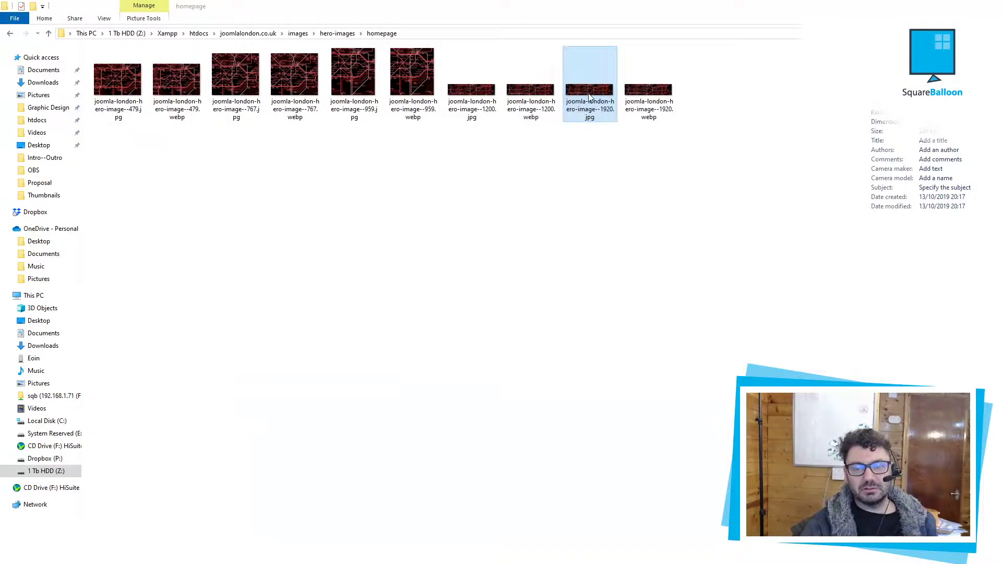
View the 1920 JPEG hero map in Photos, then select 1920.webp in the homepage folder
{"action": "double_click", "coordinate": [588, 93]}
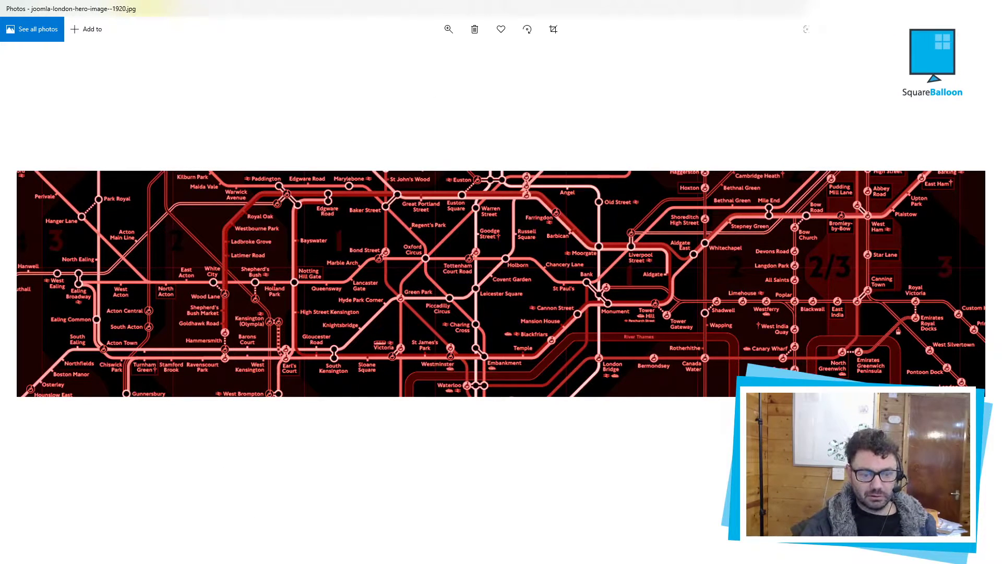
{"action": "left_click", "coordinate": [381, 493]}
{"action": "left_click", "coordinate": [647, 79]}
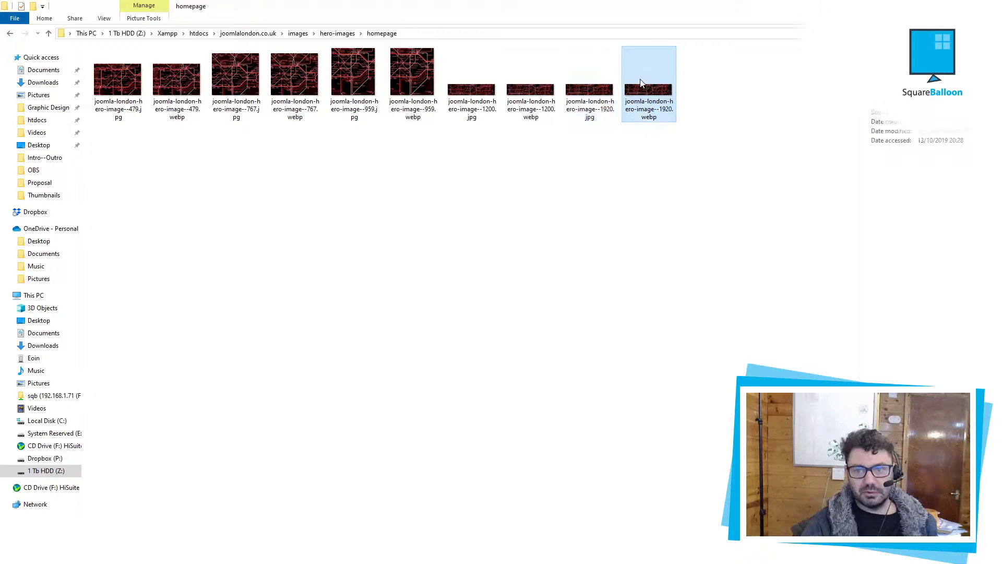
Open the 1920 WebP in Firefox and switch back and forth with the Photos JPEG to compare
{"action": "key", "text": "Return"}
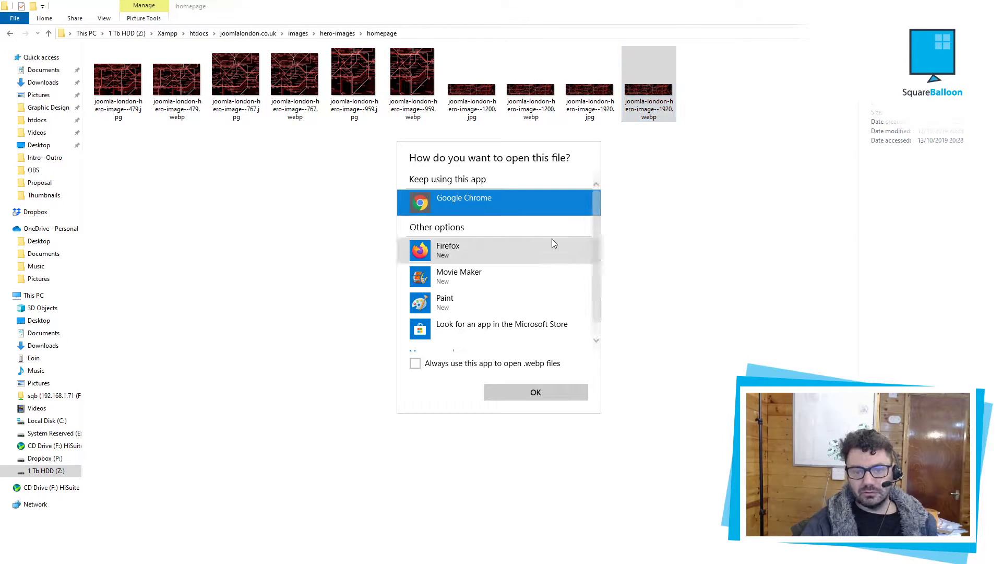
{"action": "double_click", "coordinate": [481, 246]}
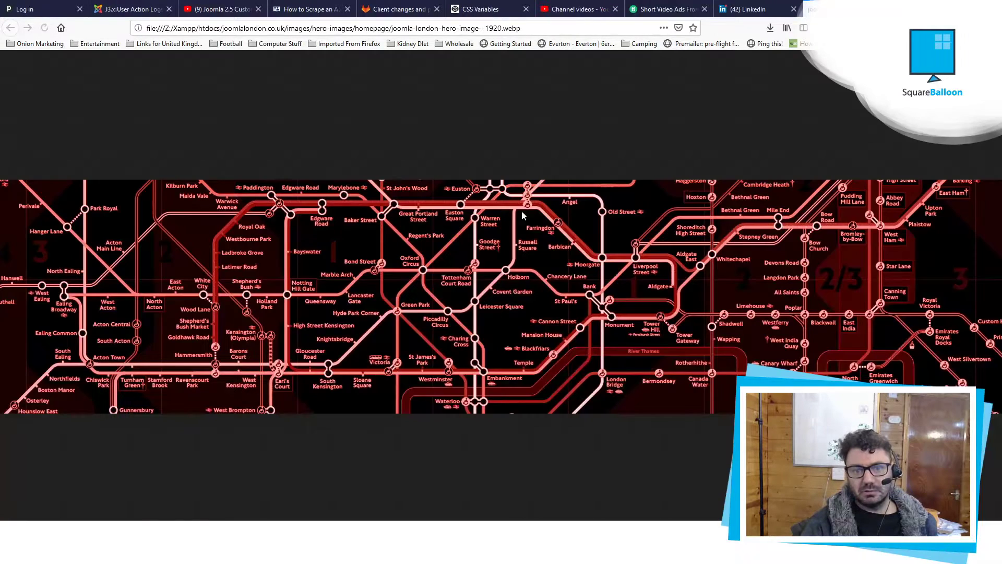
{"action": "key", "text": "alt+Tab"}
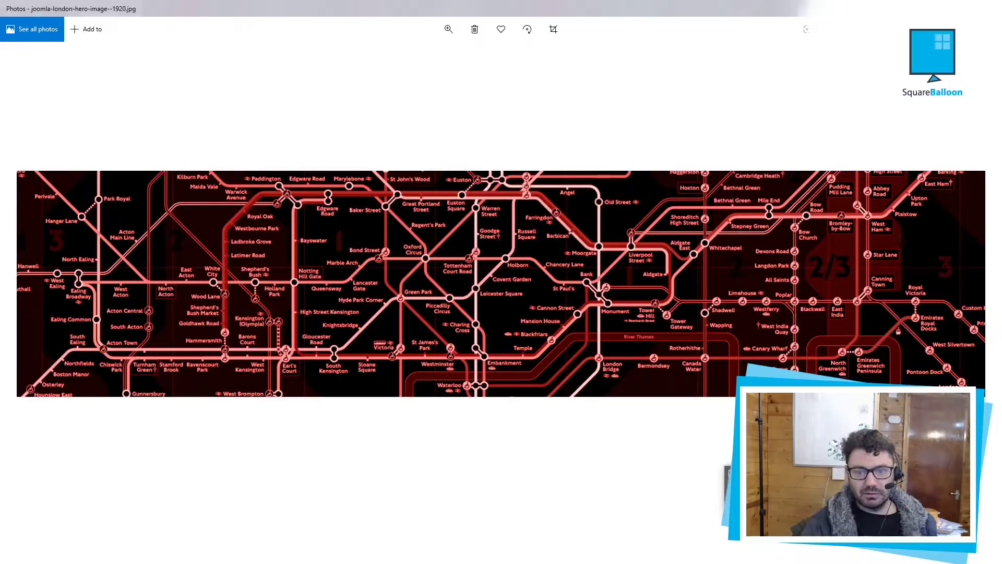
{"action": "key", "text": "alt+Tab"}
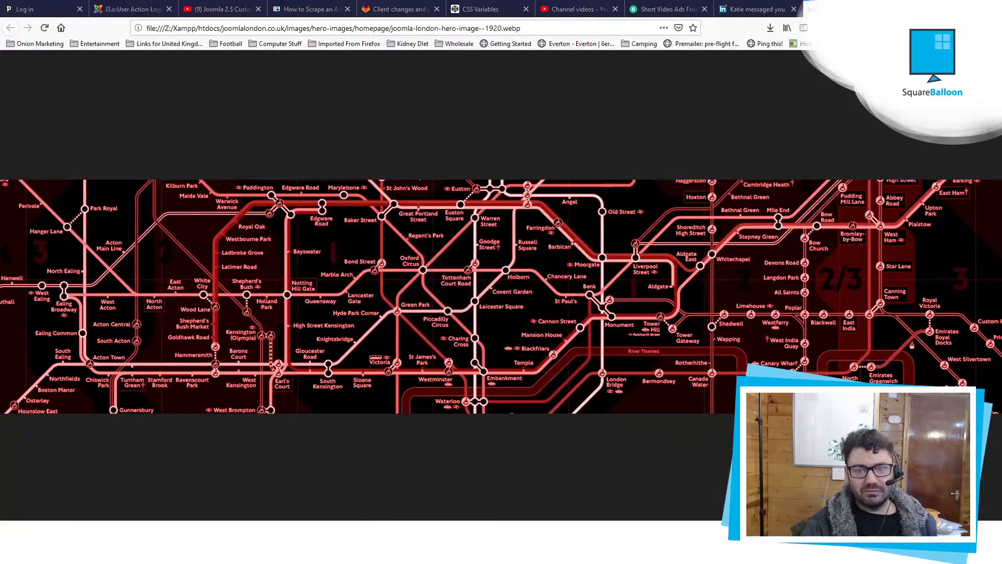
{"action": "key", "text": "alt+Tab"}
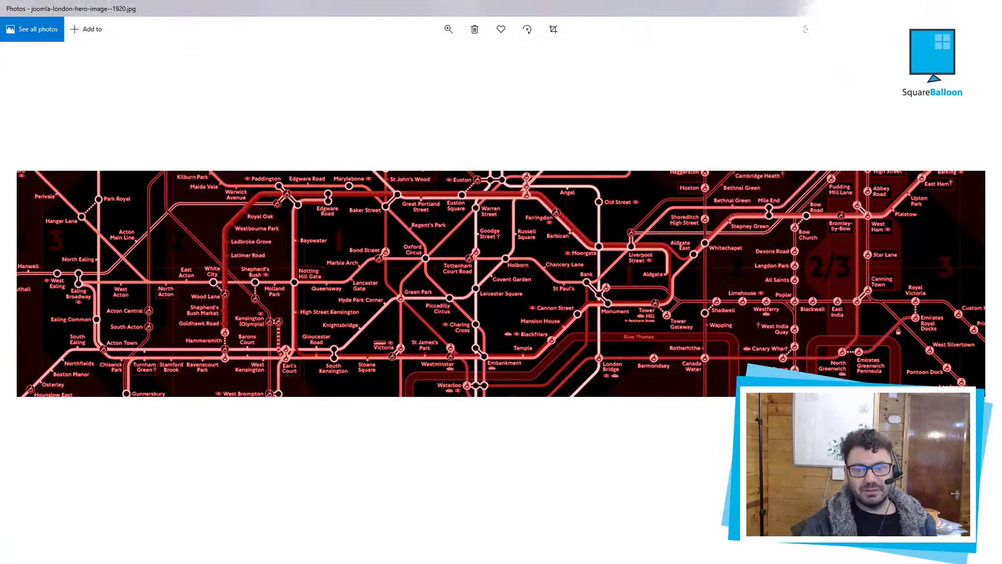
{"action": "key", "text": "alt+Tab"}
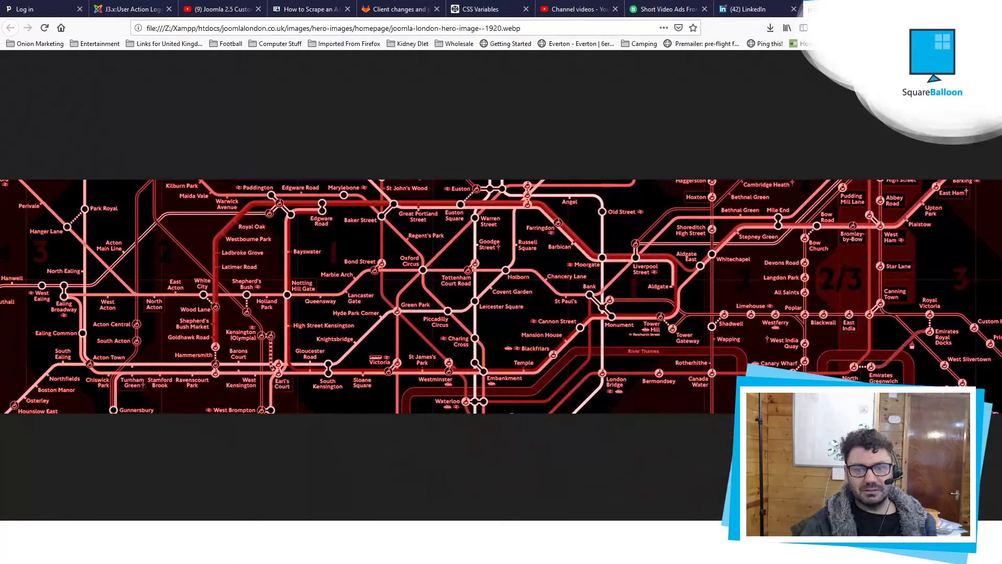
{"action": "key", "text": "alt+Tab"}
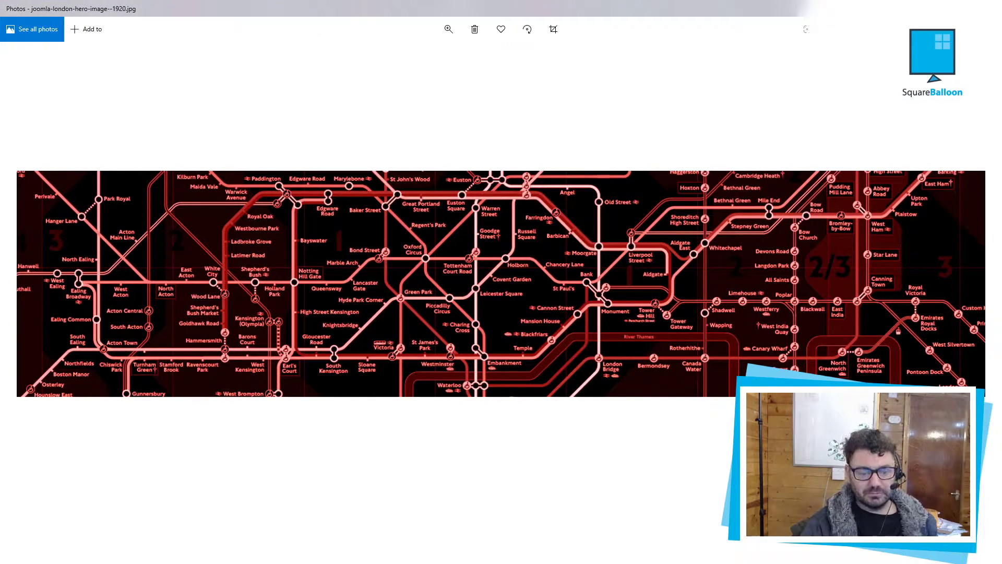
Bring the homepage hero-images folder forward and compare the 1920 JPEG and WebP file details
{"action": "left_click", "coordinate": [269, 561]}
{"action": "left_click", "coordinate": [374, 519]}
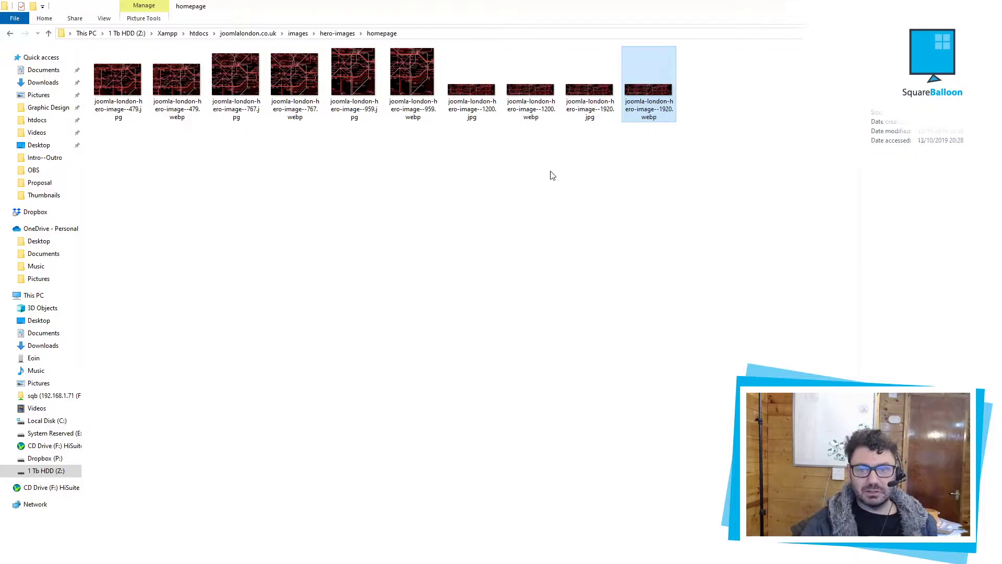
{"action": "left_click", "coordinate": [587, 86]}
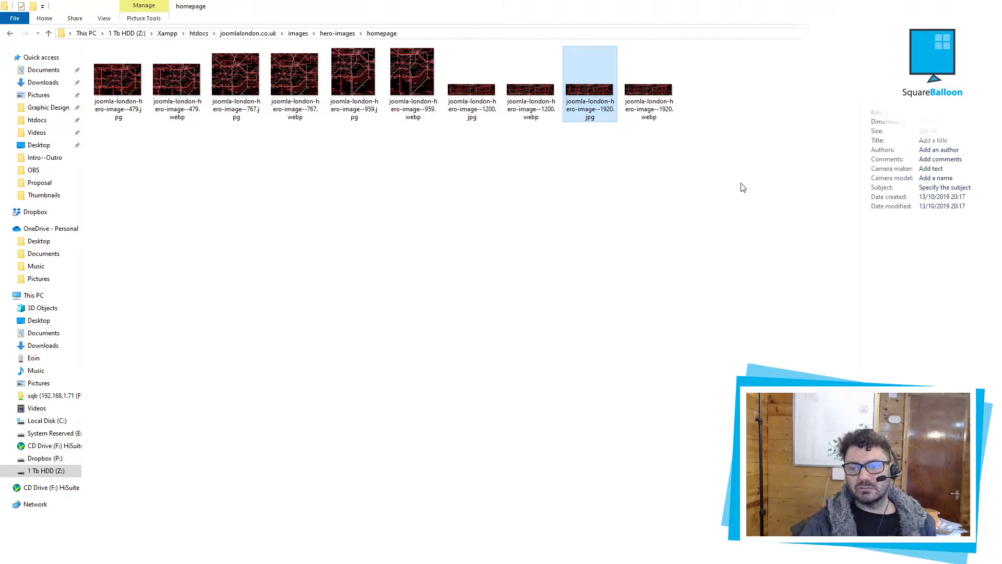
{"action": "left_click", "coordinate": [652, 95]}
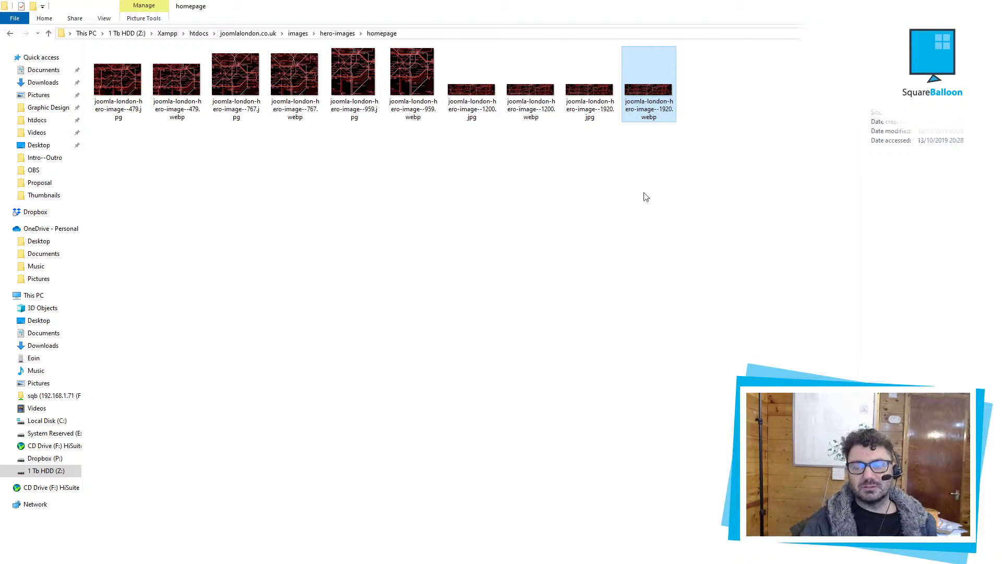
{"action": "key", "text": "Left"}
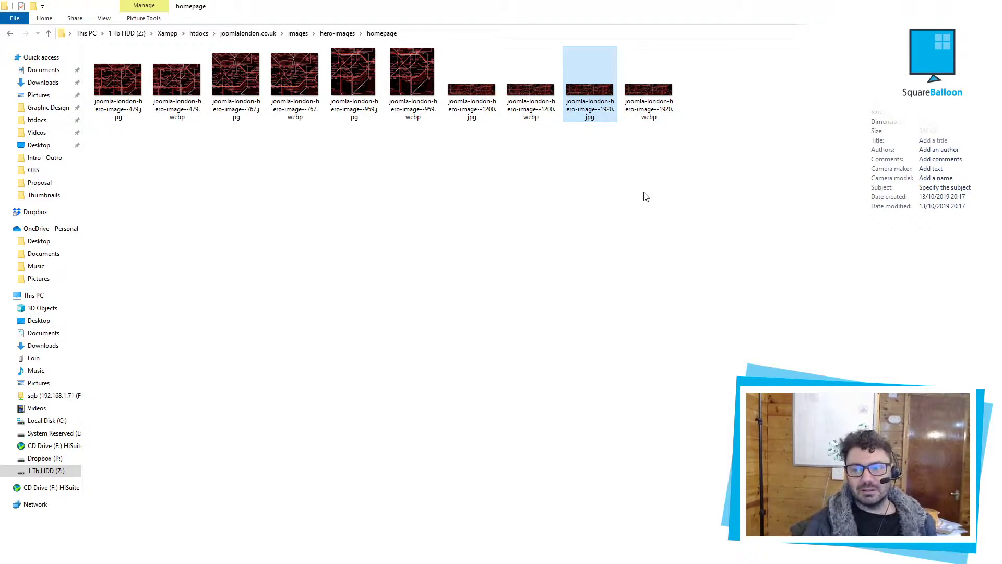
{"action": "key", "text": "Right"}
{"action": "key", "text": "Left"}
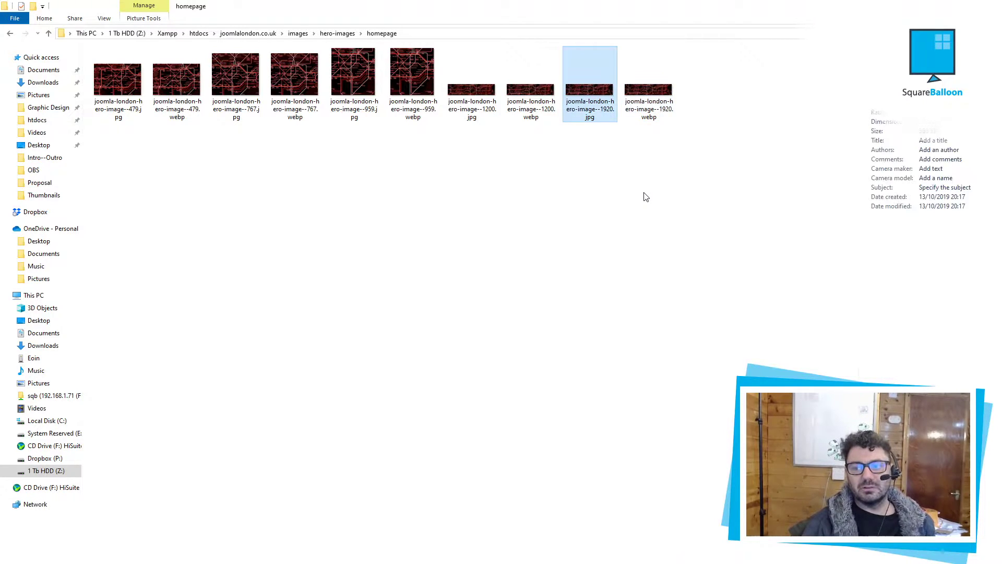
{"action": "key", "text": "Right"}
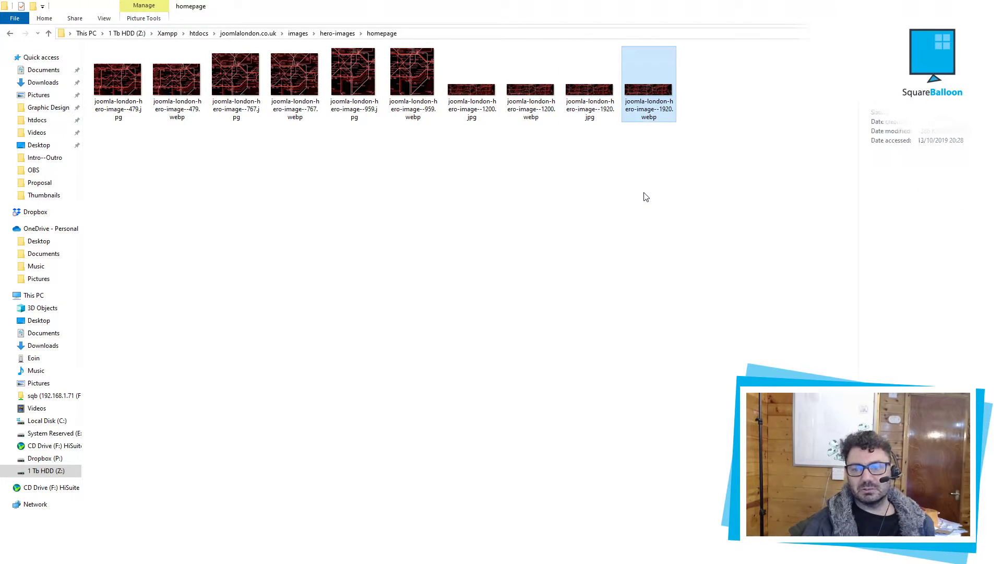
Compare the details of the 1200 JPEG and 1200 WebP files
{"action": "key", "text": "Left"}
{"action": "key", "text": "Left"}
{"action": "key", "text": "Left"}
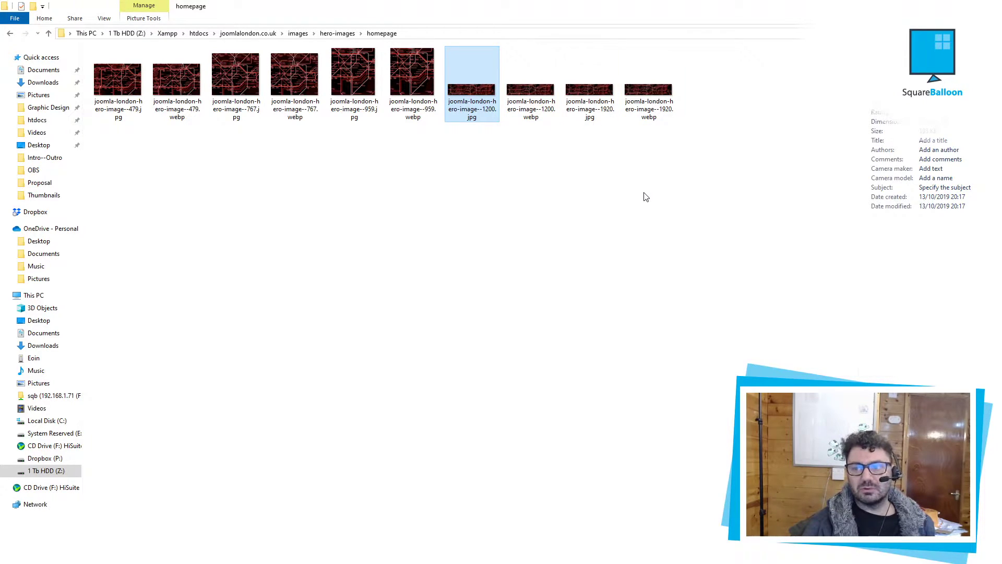
{"action": "key", "text": "Right"}
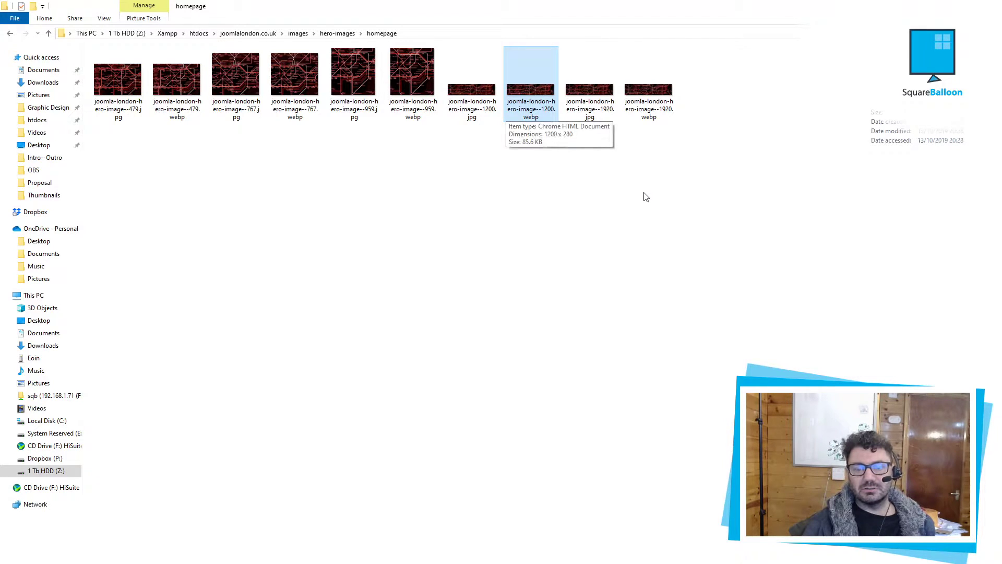
{"action": "key", "text": "Left"}
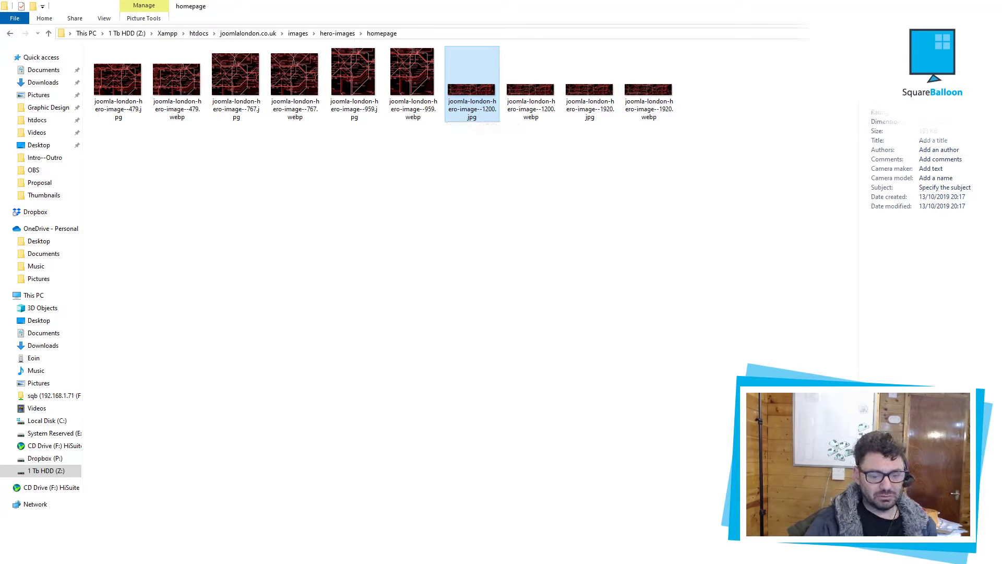
Confirm Photoshop's Save for Web formats lack WebP, cancel, and open a new Firefox tab
{"action": "left_click", "coordinate": [347, 493]}
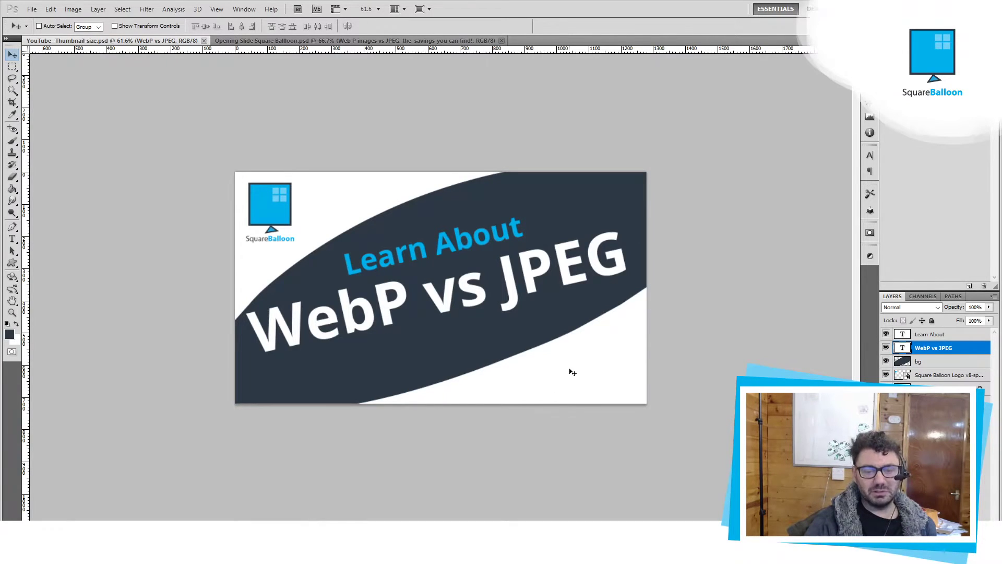
{"action": "key", "text": "ctrl+alt+shift+s"}
{"action": "left_click", "coordinate": [578, 114]}
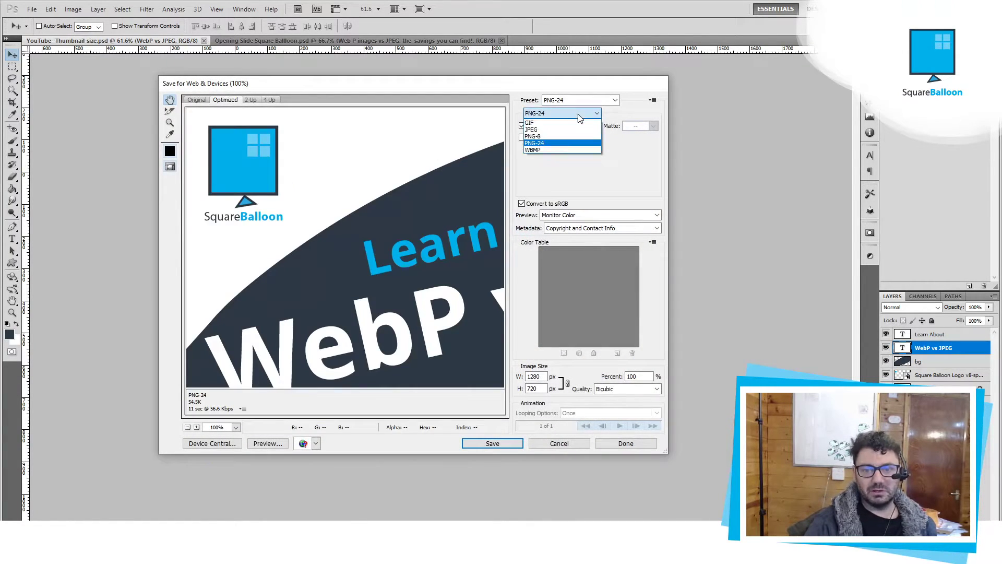
{"action": "left_click", "coordinate": [578, 114]}
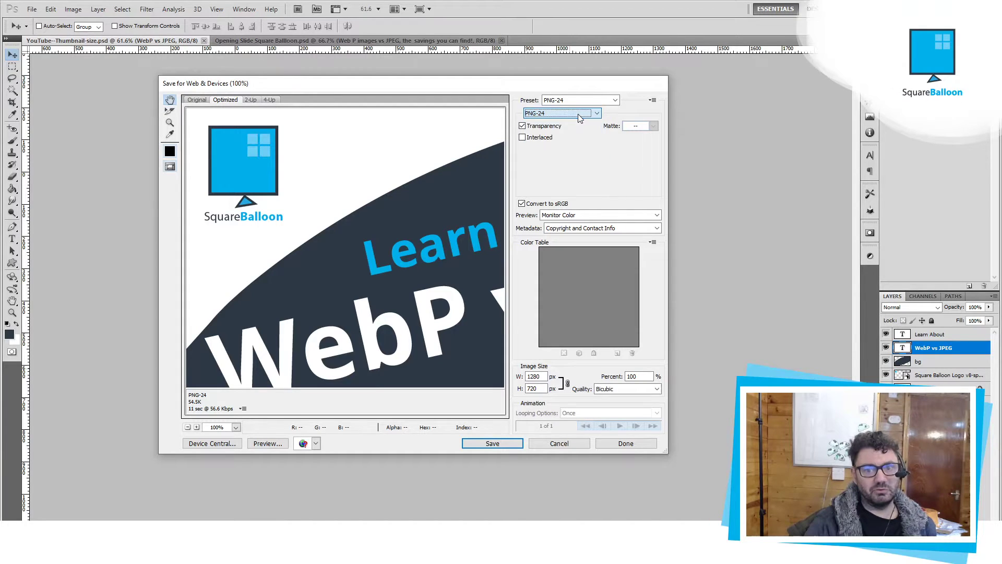
{"action": "left_click", "coordinate": [543, 440]}
{"action": "key", "text": "alt+Tab"}
{"action": "key", "text": "ctrl+t"}
Search Google for 'free jpg to webp converter'
{"action": "type", "text": "free jp"}
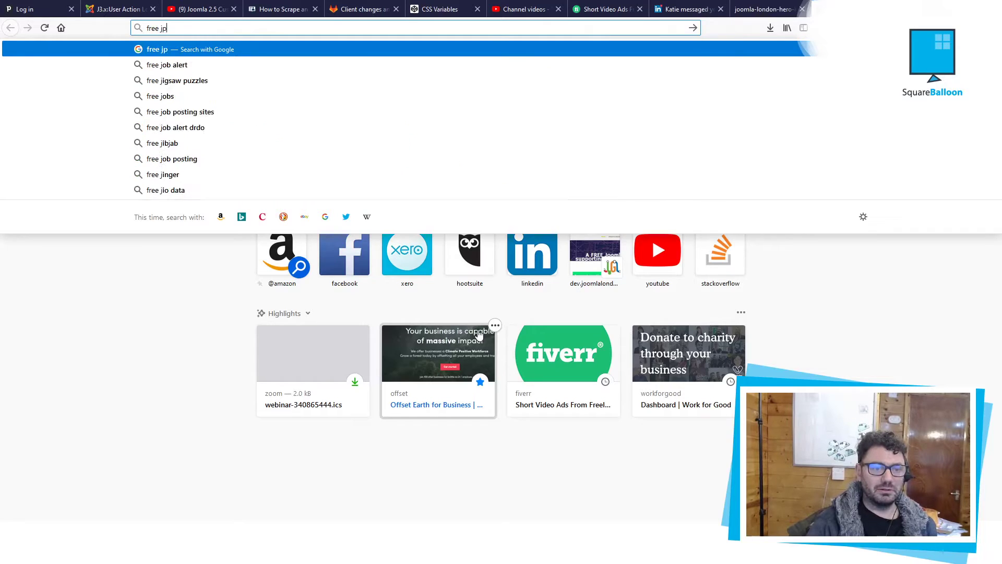
{"action": "type", "text": "g to web"}
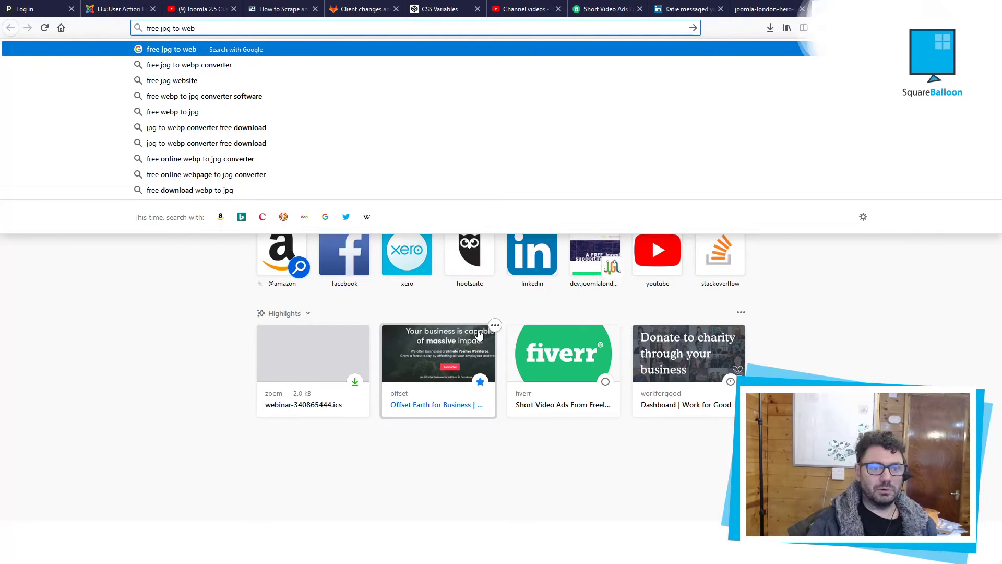
{"action": "type", "text": "p convert"}
{"action": "key", "text": "Return"}
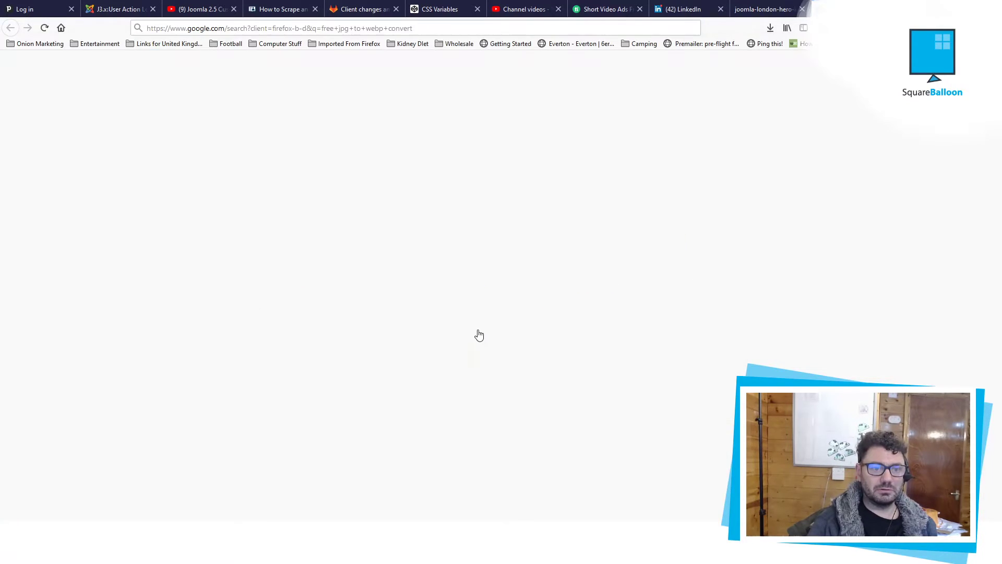
{"action": "left_click", "coordinate": [214, 73]}
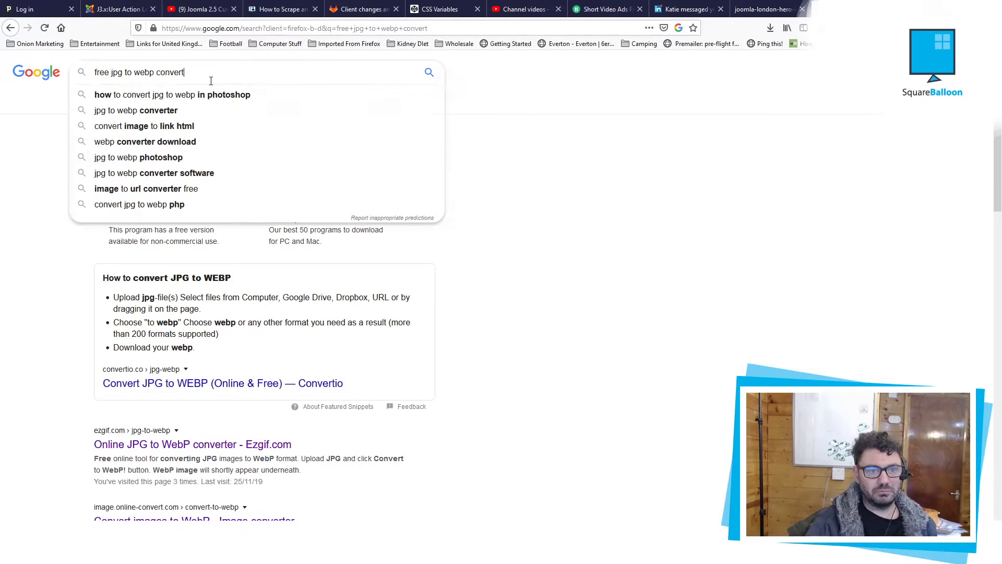
{"action": "type", "text": "er"}
{"action": "key", "text": "Return"}
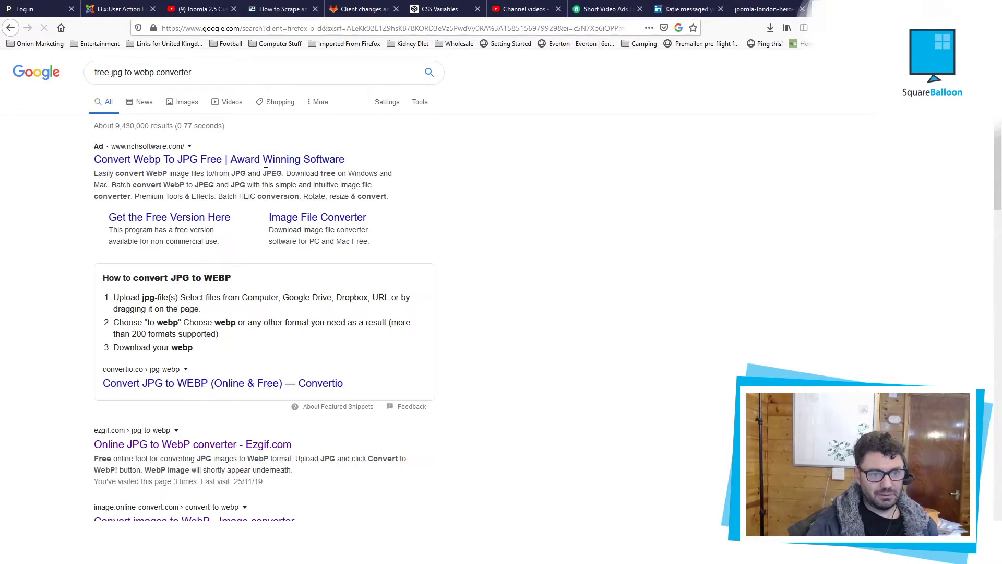
Open Online-Convert's image-to-WebP page, then return to the hero-images folder in Explorer
{"action": "scroll", "coordinate": [418, 407], "scroll_direction": "down", "scroll_amount": 2}
{"action": "scroll", "coordinate": [417, 407], "scroll_direction": "down", "scroll_amount": 3}
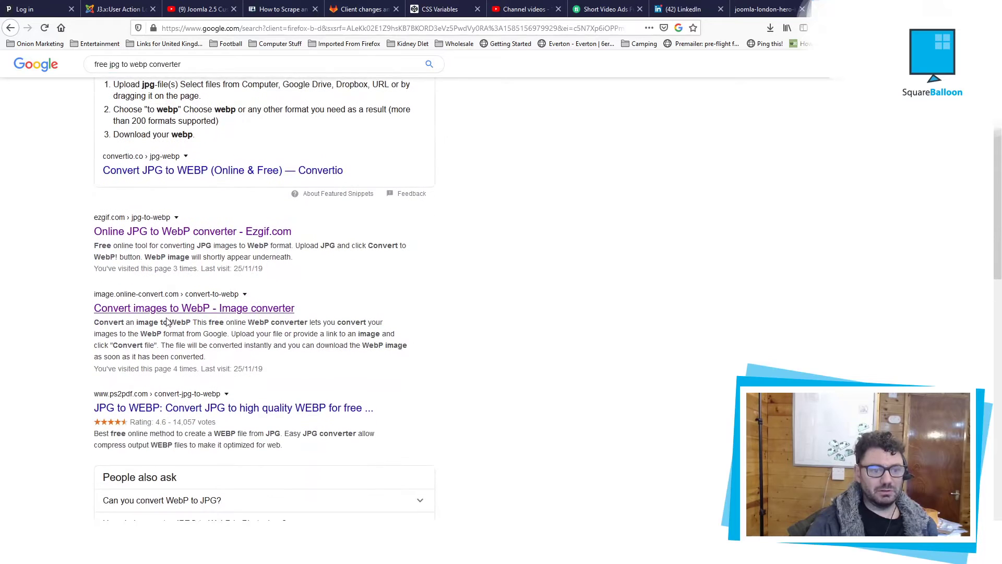
{"action": "left_click", "coordinate": [214, 309]}
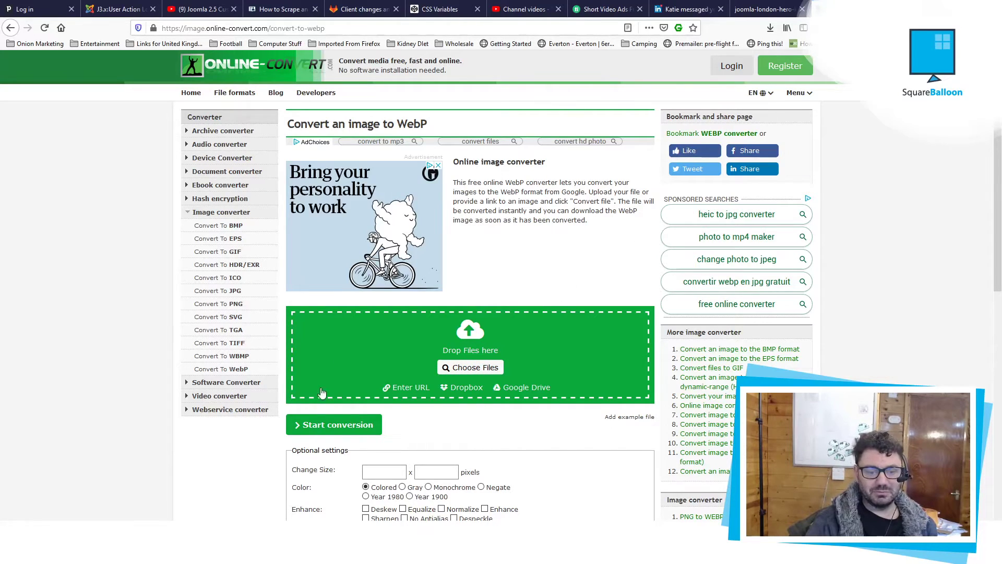
{"action": "left_click", "coordinate": [380, 501]}
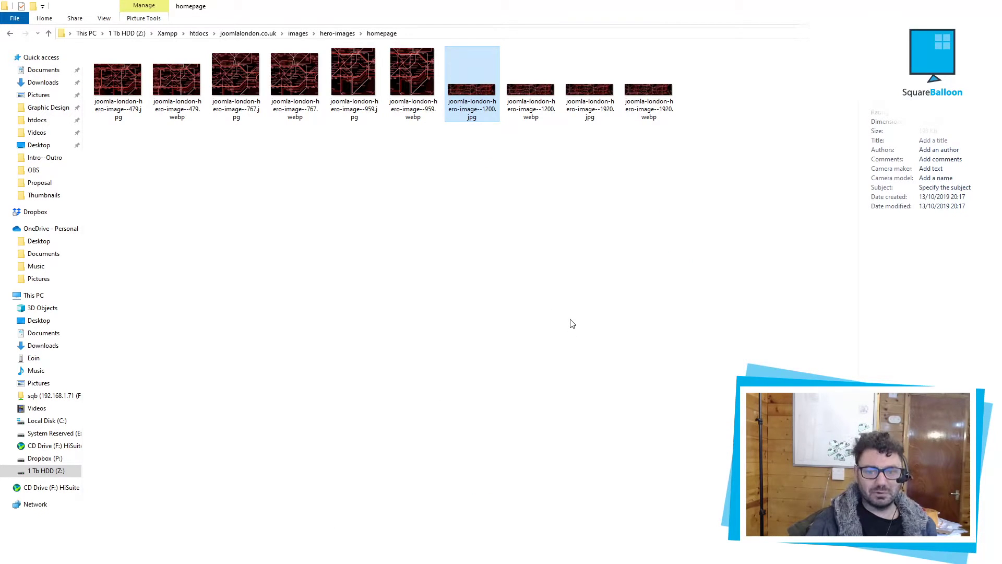
{"action": "key", "text": "Right"}
{"action": "key", "text": "Right"}
{"action": "key", "text": "Right"}
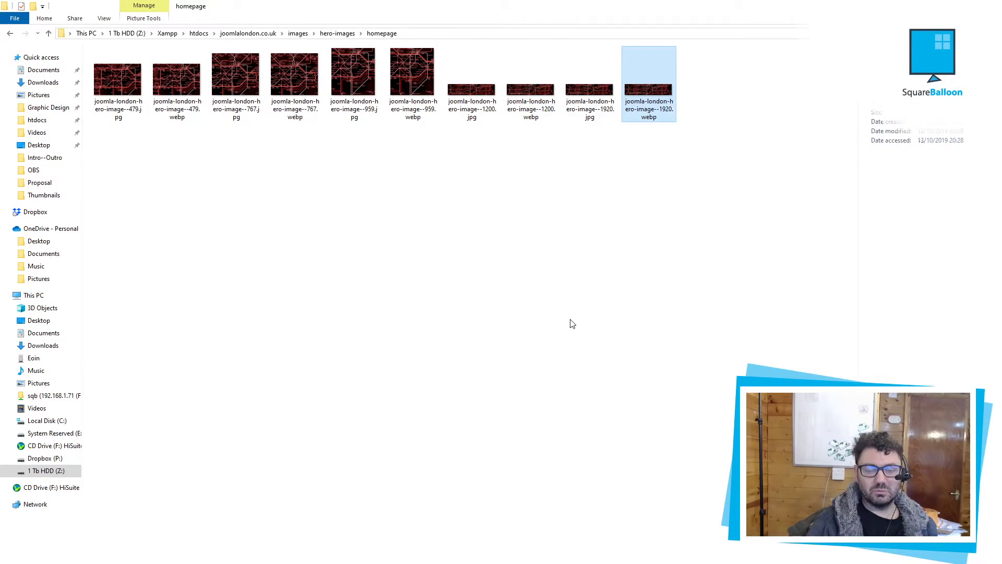
{"action": "key", "text": "Left"}
{"action": "key", "text": "Right"}
{"action": "key", "text": "Left"}
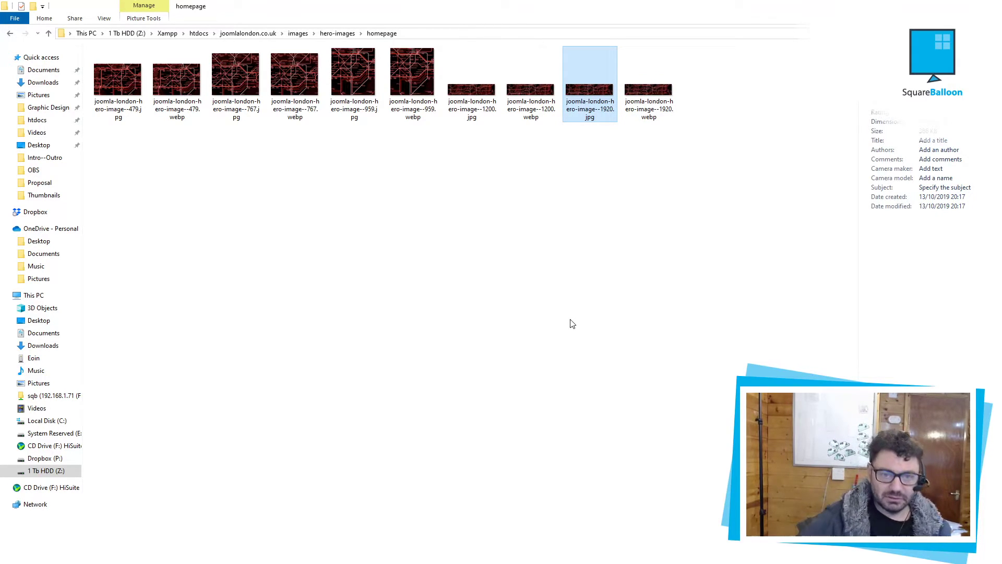